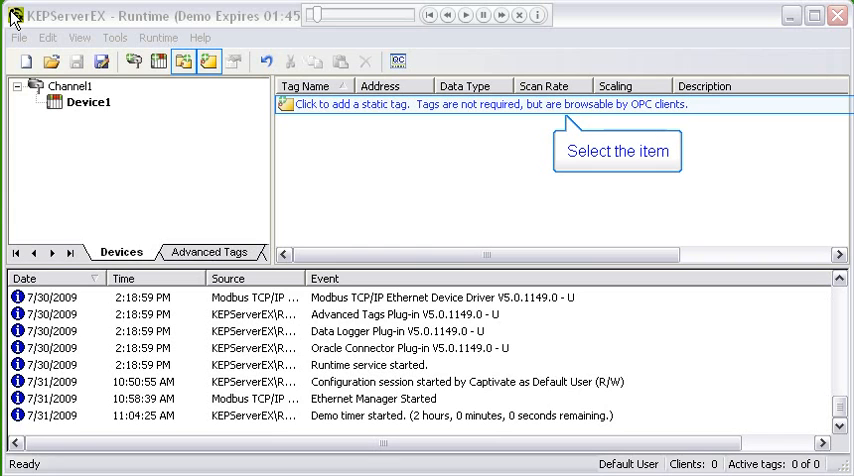
# - Add a static tag Temp_C at address 40001 described as 'Temperature in Degrees C'
pyautogui.click(350, 104)
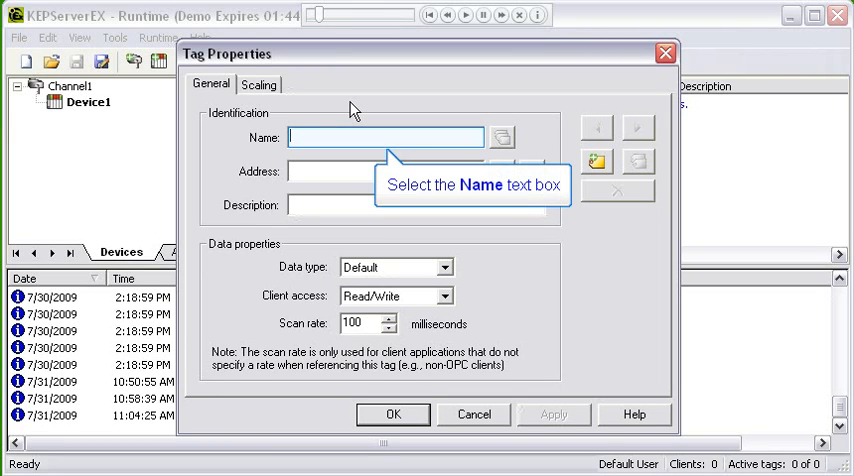
pyautogui.click(352, 136)
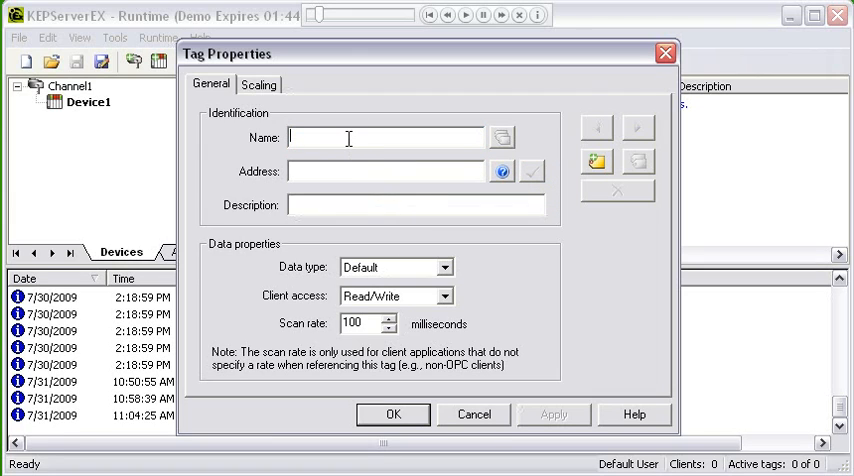
pyautogui.write('Tem')
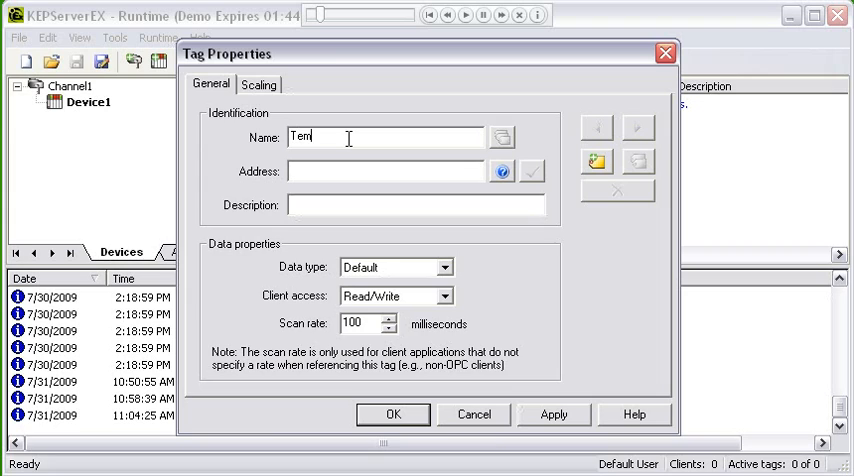
pyautogui.write('p_')
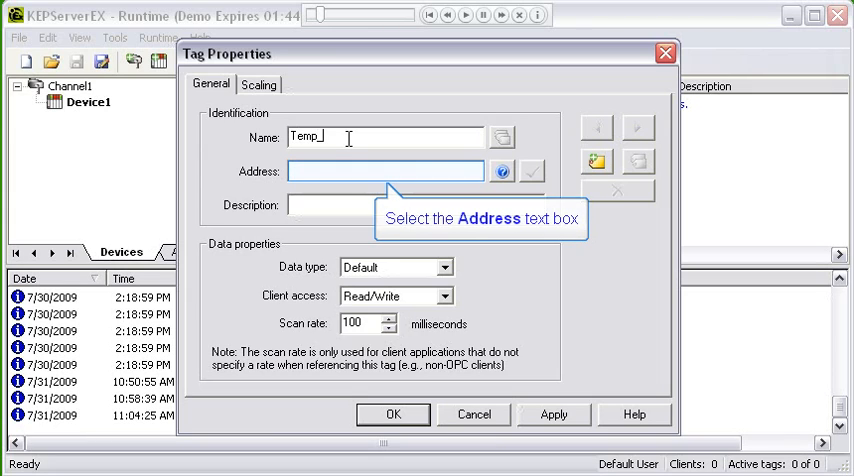
pyautogui.write('C')
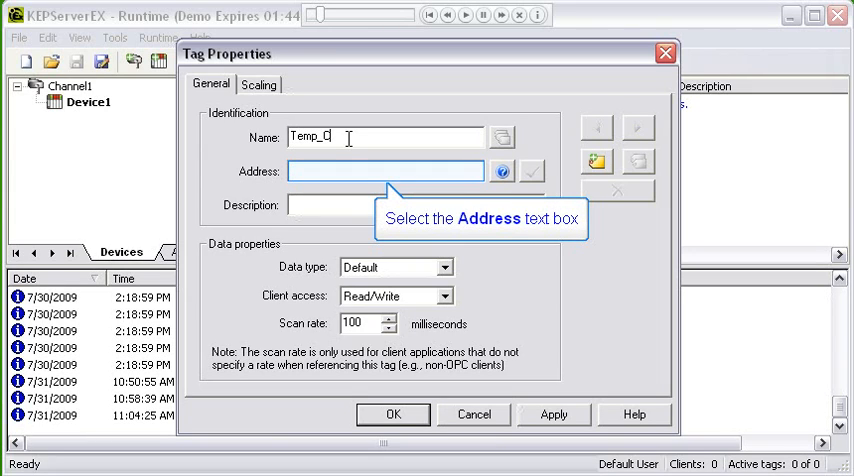
pyautogui.click(341, 172)
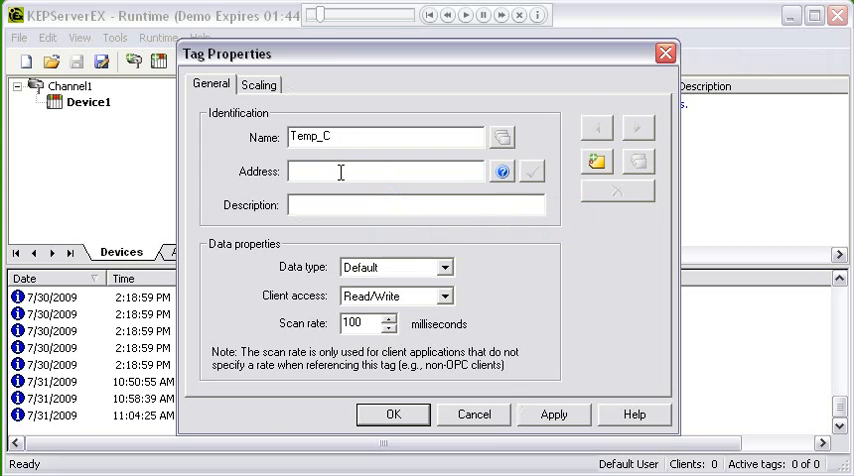
pyautogui.write('40')
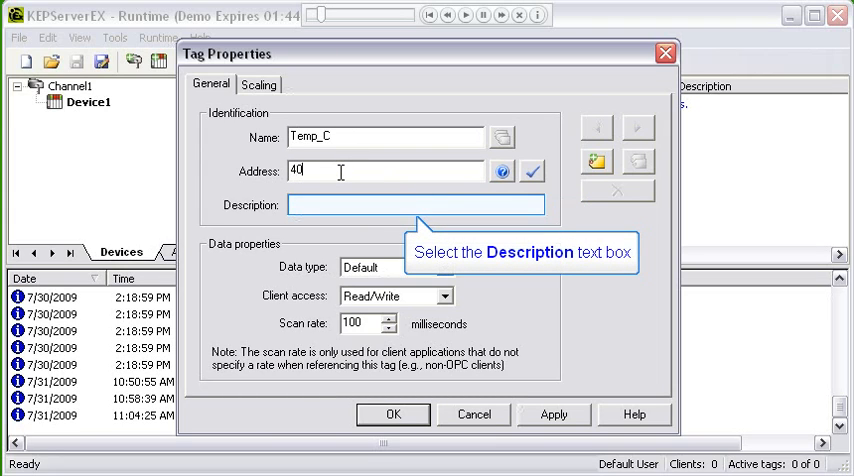
pyautogui.write('001')
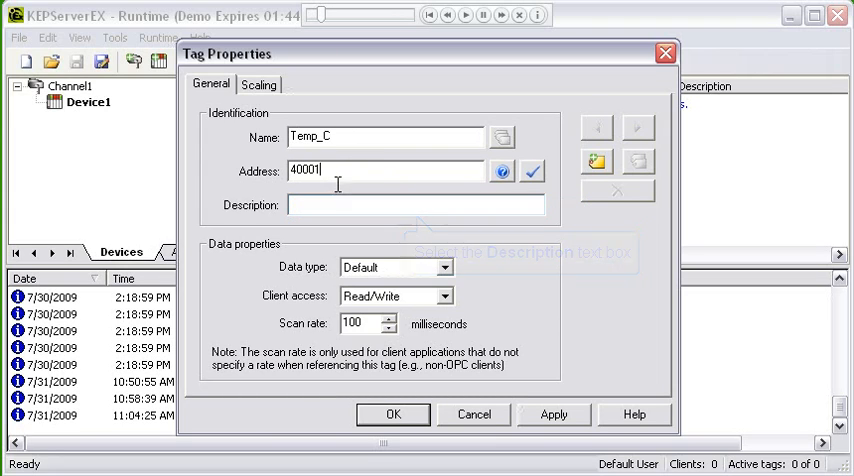
pyautogui.click(337, 205)
pyautogui.write('Temperat')
pyautogui.write('ure in')
pyautogui.write(' Dec')
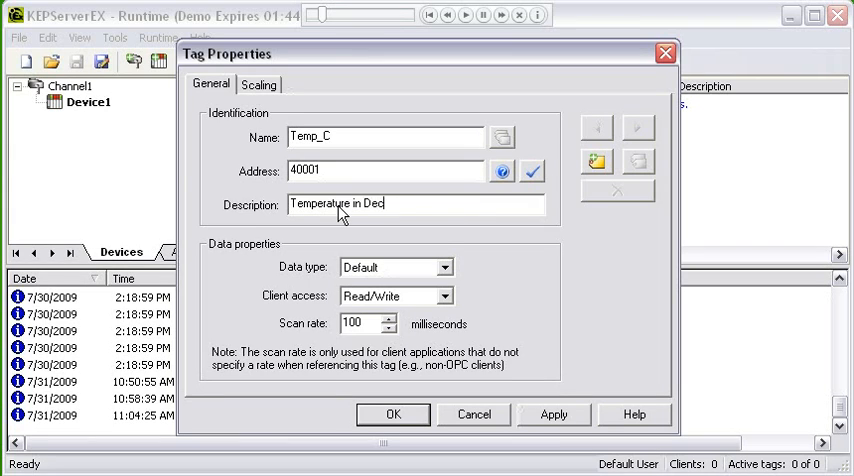
pyautogui.press('BackSpace')
pyautogui.write('gree')
pyautogui.write('s C')
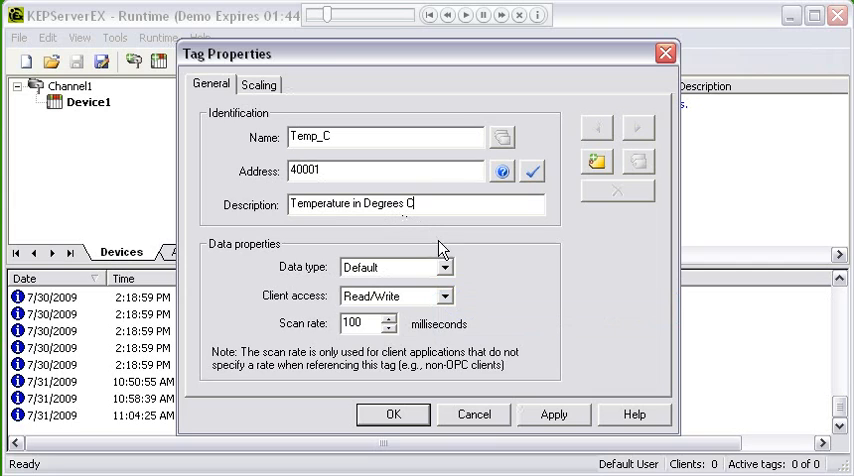
# - Choose Float as the Temp_C tag's data type
pyautogui.click(445, 268)
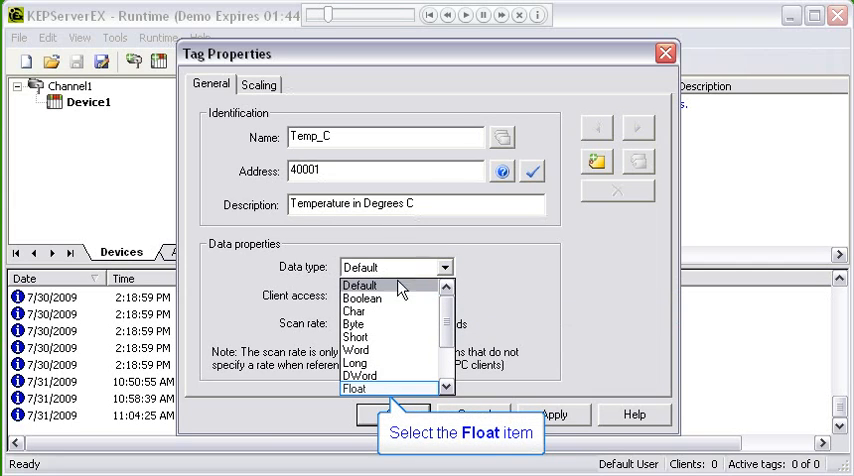
pyautogui.click(355, 389)
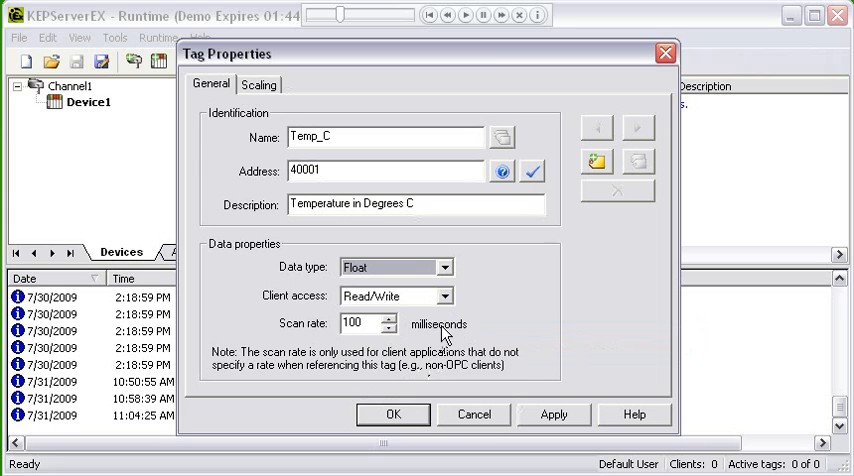
# - Set the Temp_C tag's client access to Read Only
pyautogui.click(445, 296)
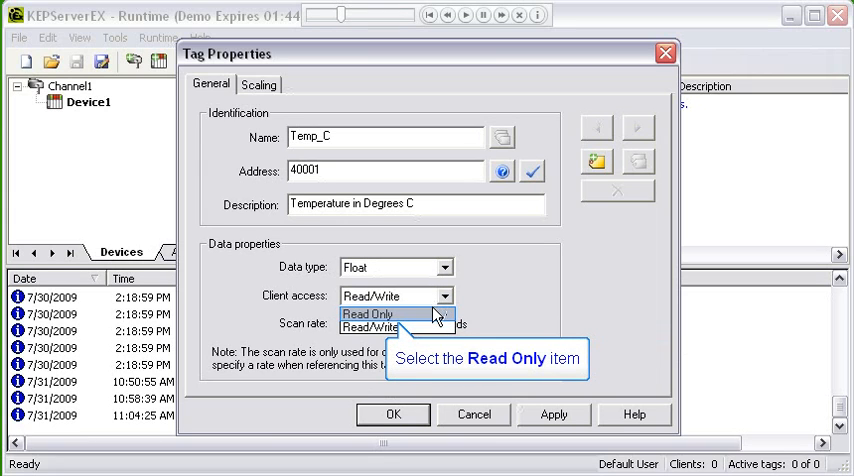
pyautogui.click(380, 314)
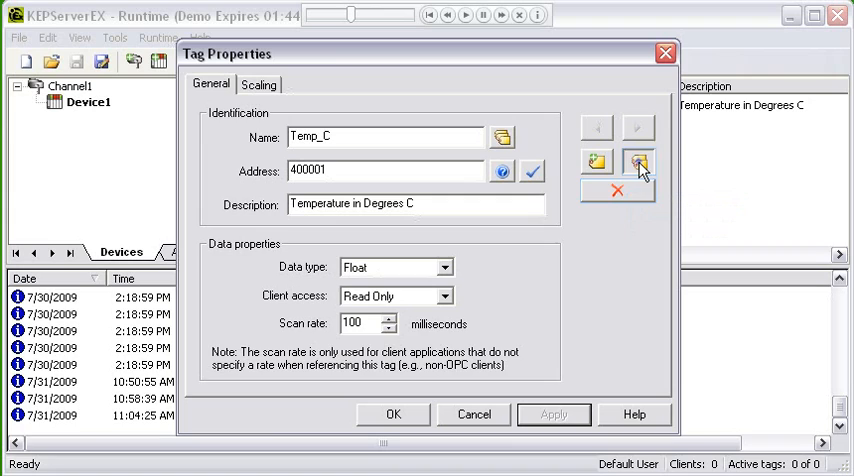
# - Duplicate Temp_C as DewPT_C at address 400003 and apply it
pyautogui.click(640, 165)
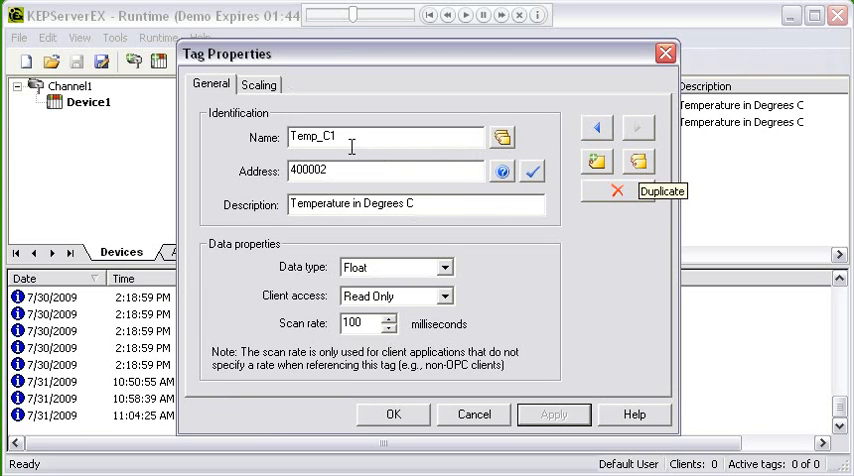
pyautogui.moveTo(338, 136); pyautogui.dragTo(241, 136)
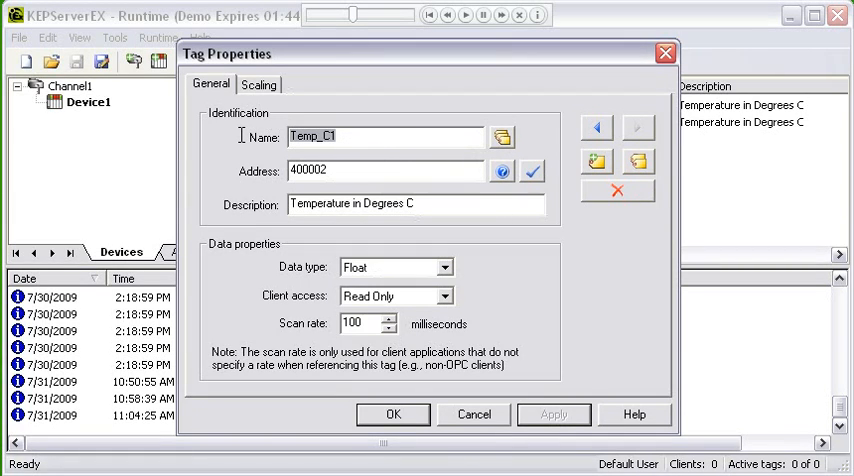
pyautogui.write('De')
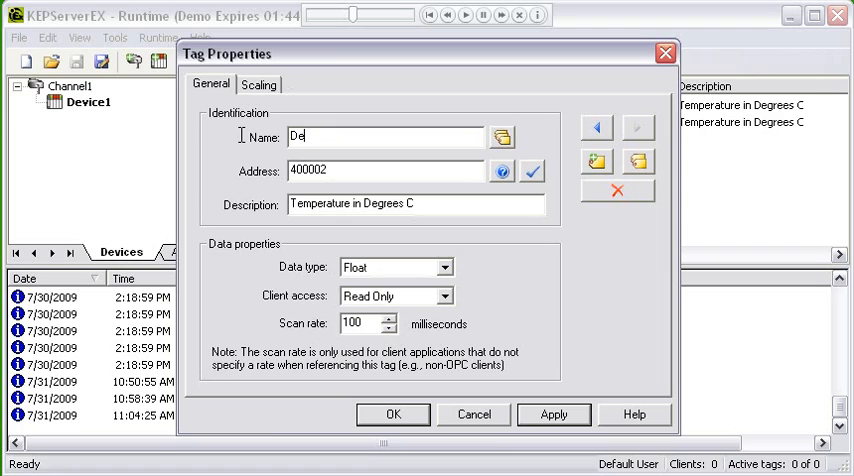
pyautogui.write('wp')
pyautogui.press('BackSpace')
pyautogui.write('PT')
pyautogui.write('_C')
pyautogui.click(331, 169)
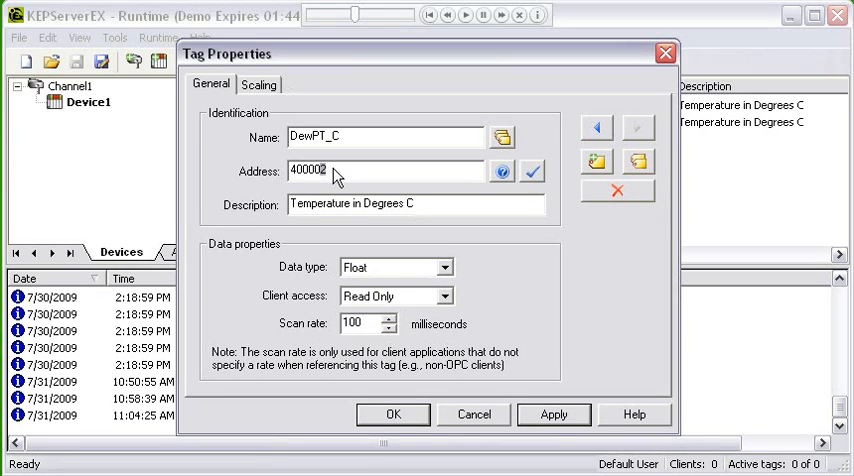
pyautogui.write('3')
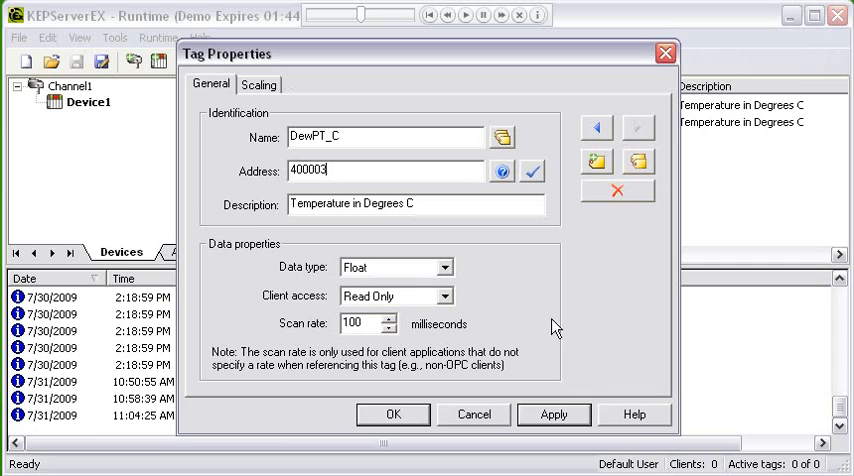
pyautogui.click(554, 414)
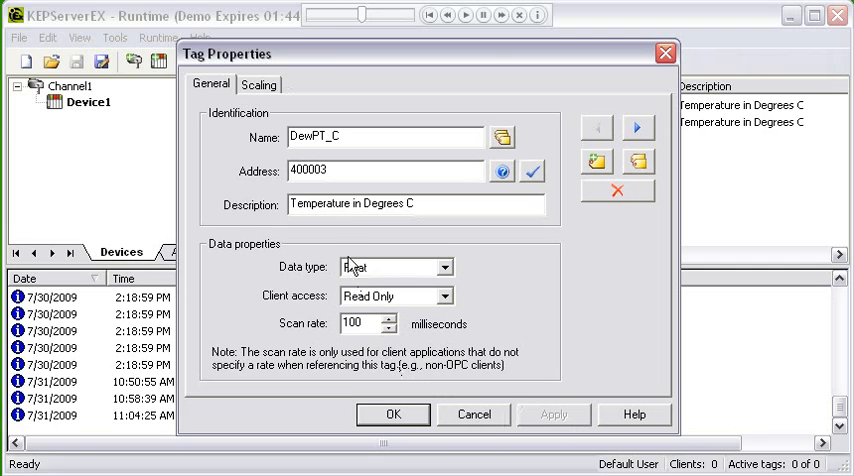
# - Change DewPT_C's description to 'Dew Point in Degrees C' and apply it
pyautogui.moveTo(350, 203); pyautogui.dragTo(290, 203)
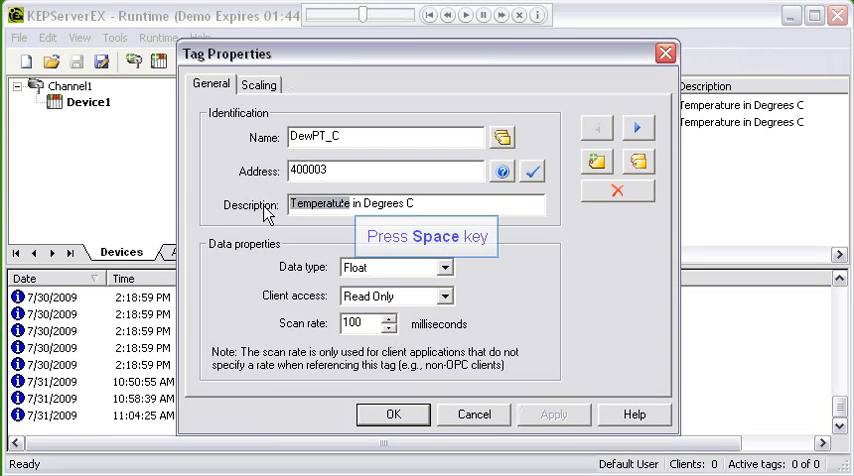
pyautogui.write('De')
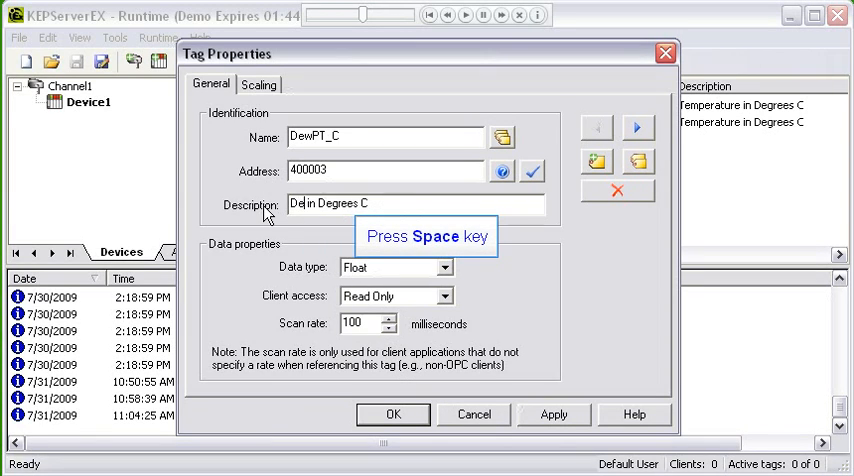
pyautogui.write('w P')
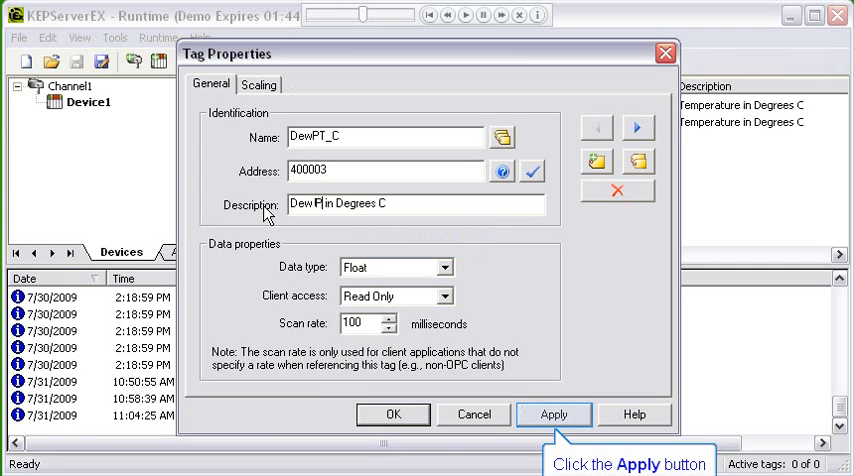
pyautogui.write('oint')
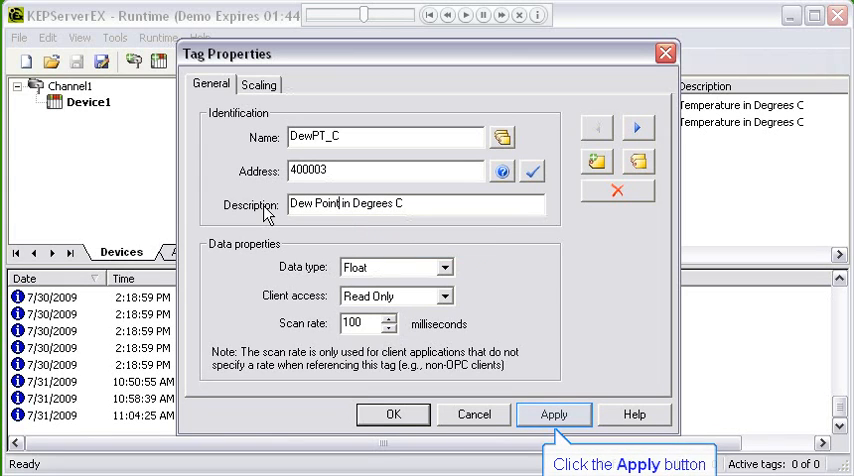
pyautogui.click(555, 415)
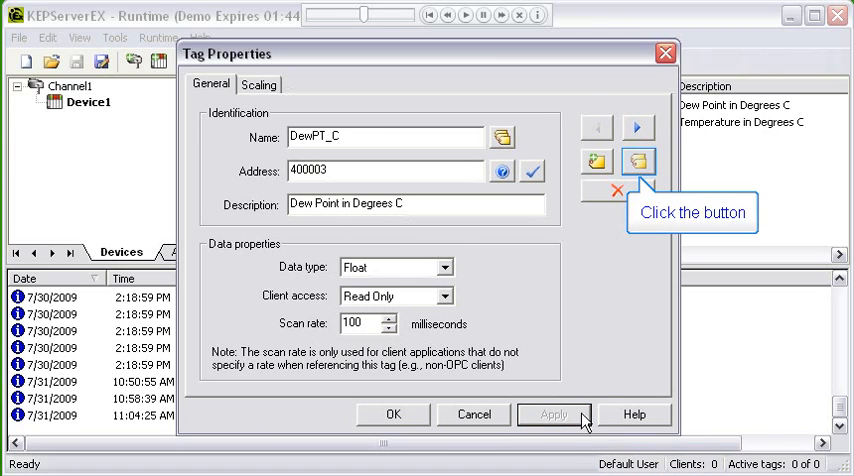
# - Duplicate DewPT_C as Humidity at address 400005 with description Humidity and apply it
pyautogui.click(639, 163)
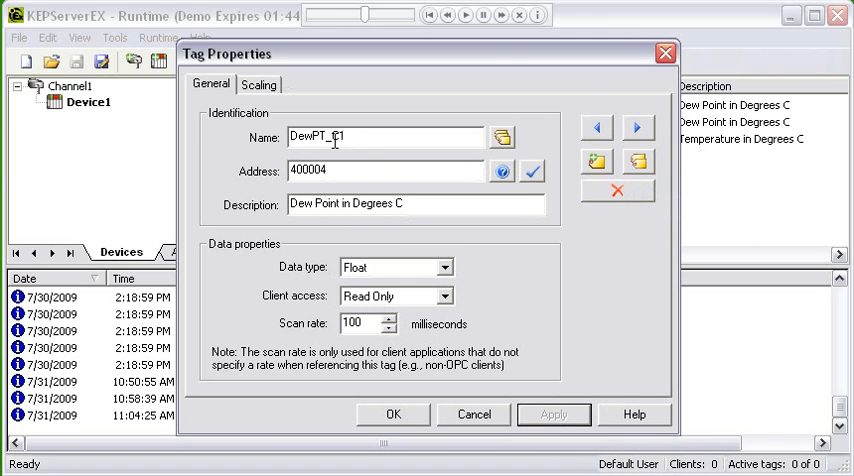
pyautogui.write('H')
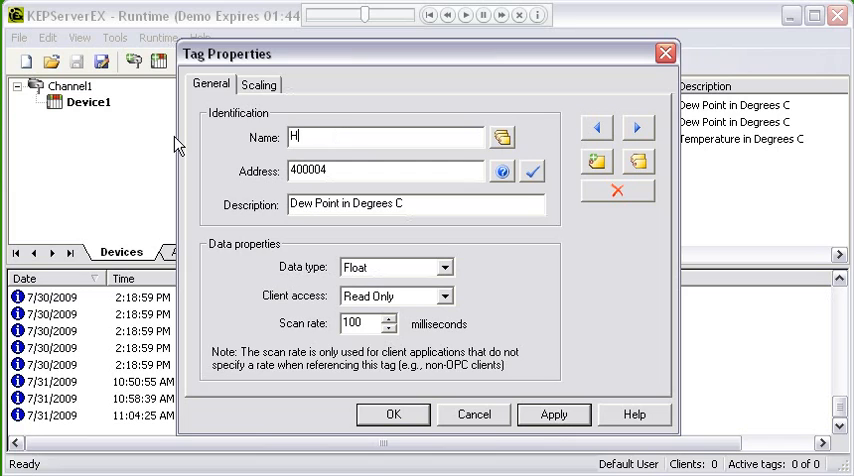
pyautogui.write('umidity')
pyautogui.click(333, 172)
pyautogui.press('BackSpace')
pyautogui.write('5')
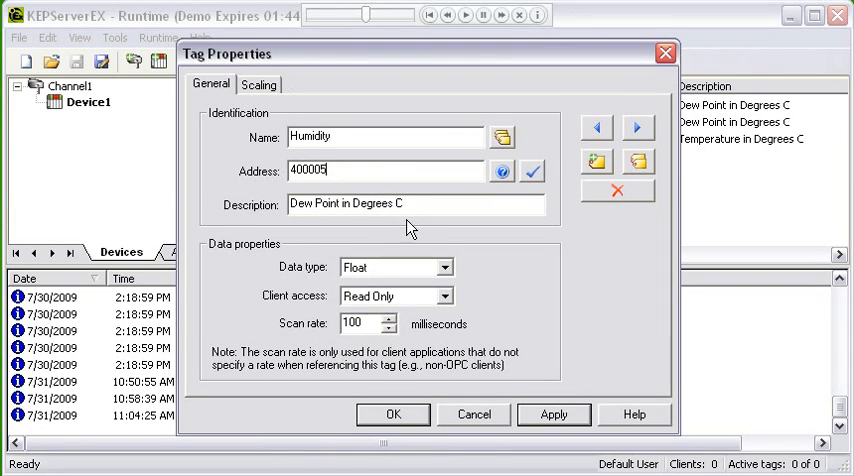
pyautogui.moveTo(427, 203); pyautogui.dragTo(222, 200)
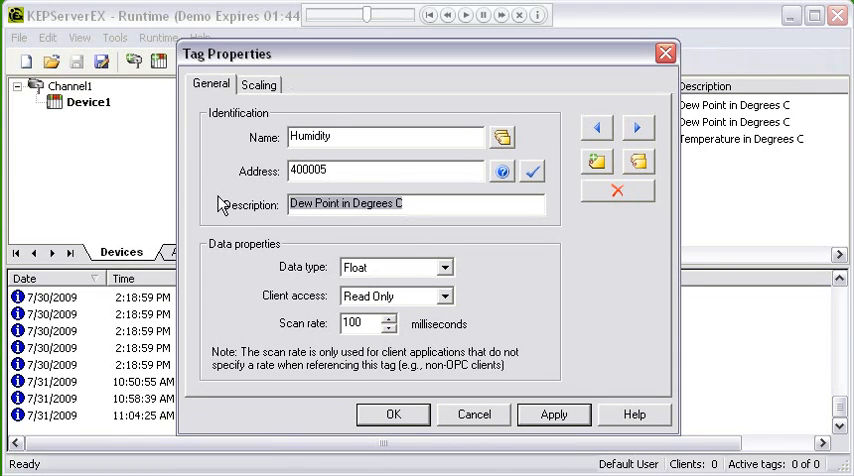
pyautogui.write('Humidit')
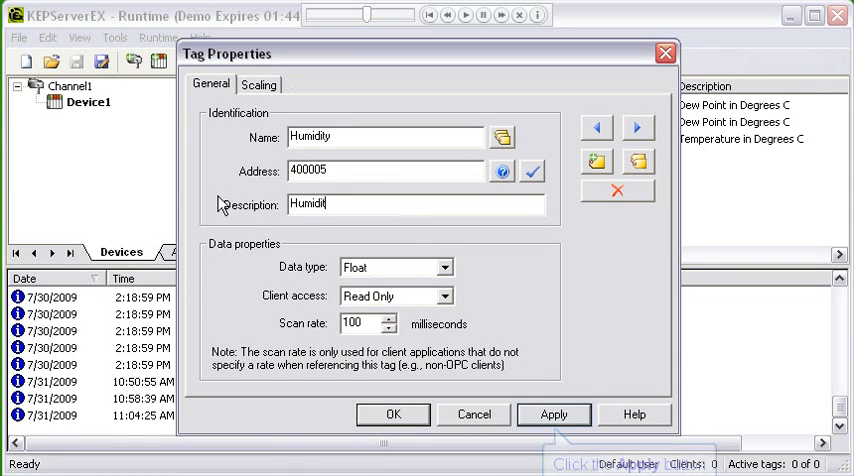
pyautogui.write('y')
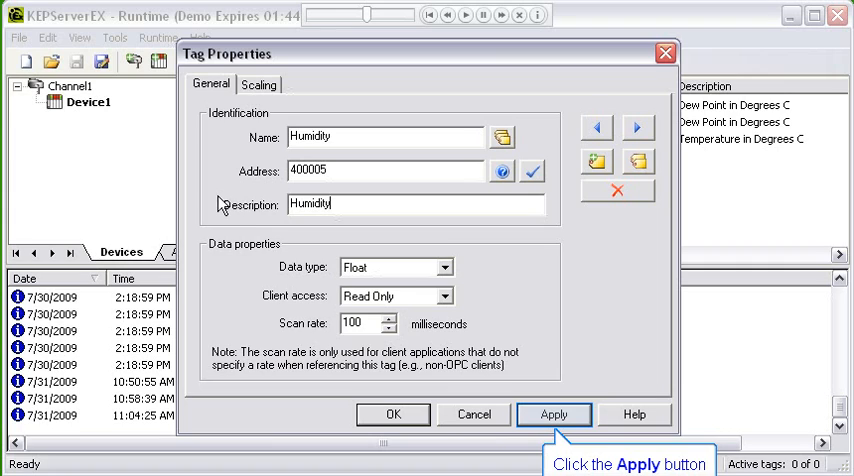
pyautogui.click(555, 416)
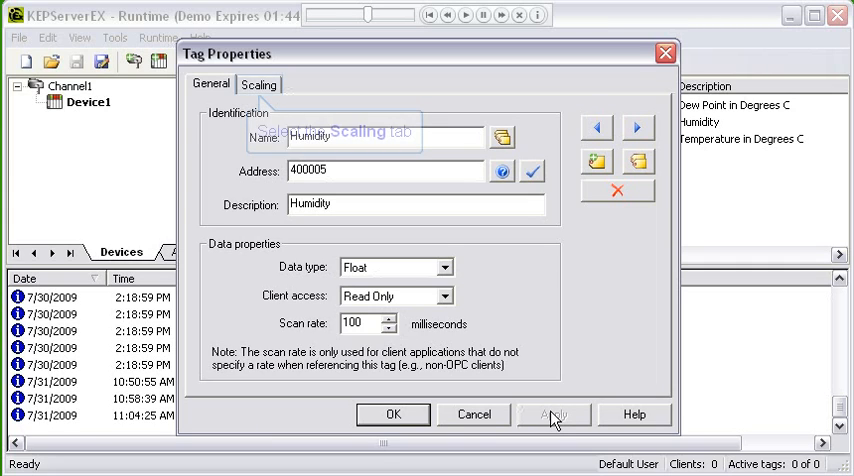
# - Switch the Humidity tag to linear scaling in its Scaling settings
pyautogui.click(259, 85)
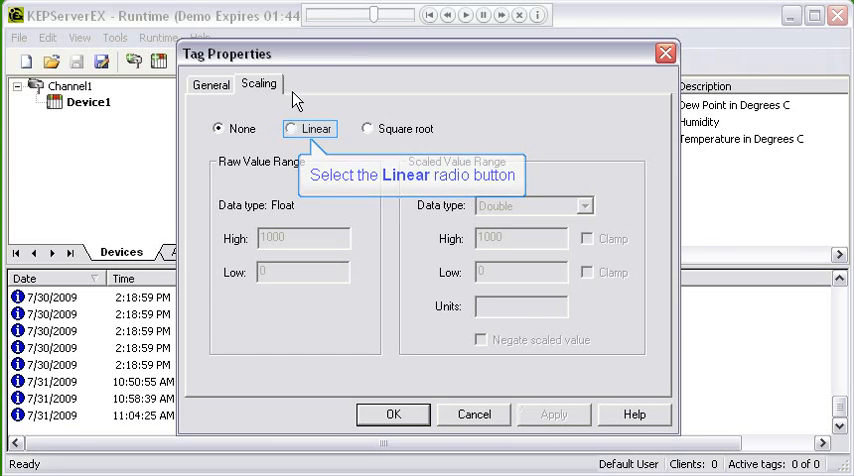
pyautogui.click(316, 129)
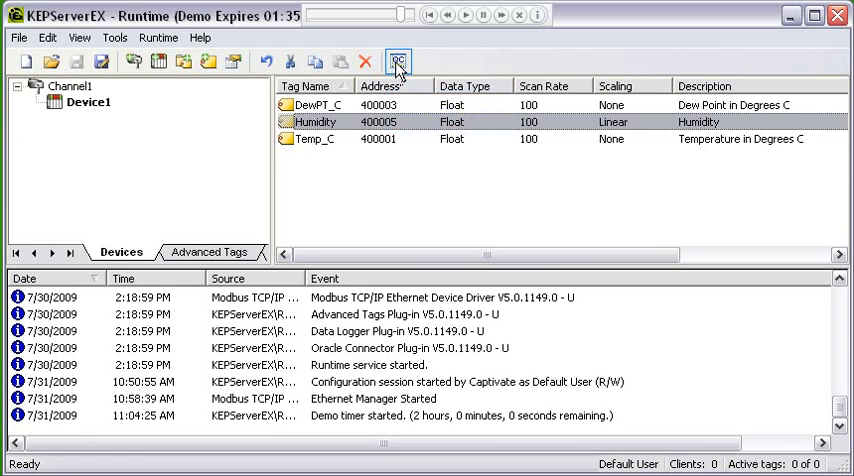
# - Launch the OPC Quick Client connected to the KEPServerEX server
pyautogui.click(398, 62)
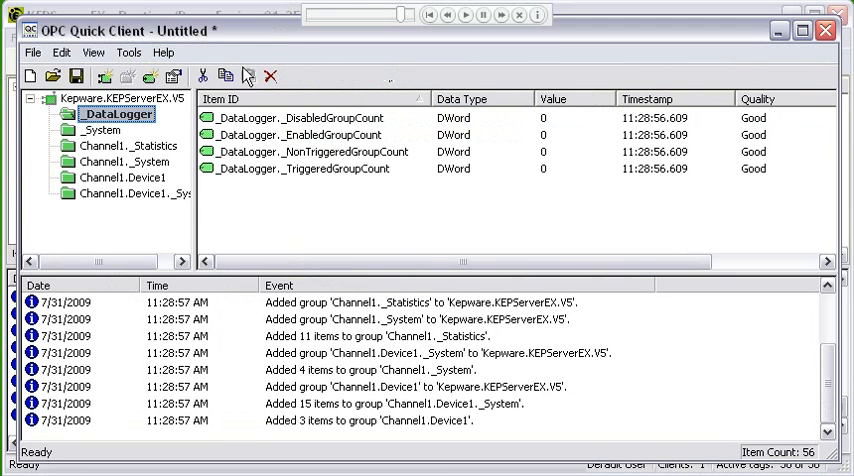
# - Select Channel1.Device1 to watch live DewPT_C, Humidity and Temp_C values
pyautogui.click(120, 114)
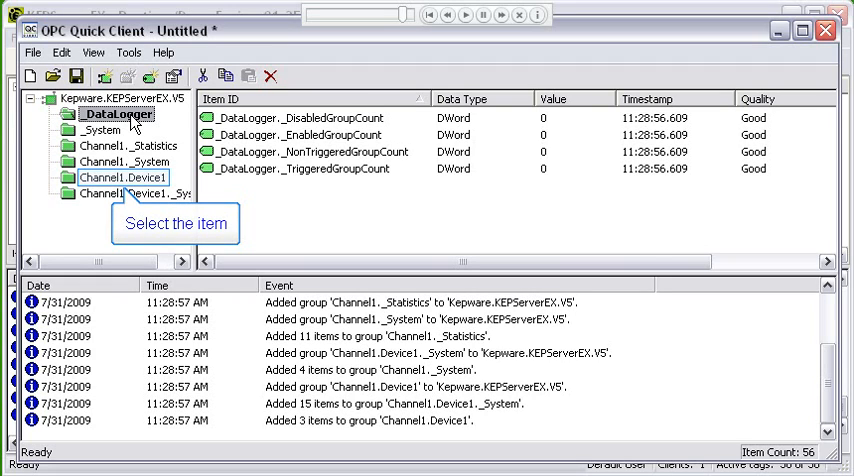
pyautogui.click(110, 178)
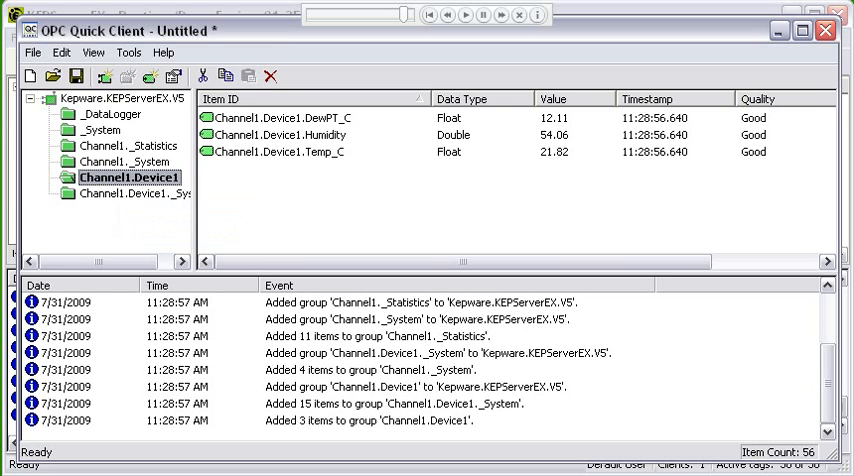
pyautogui.click(268, 172)
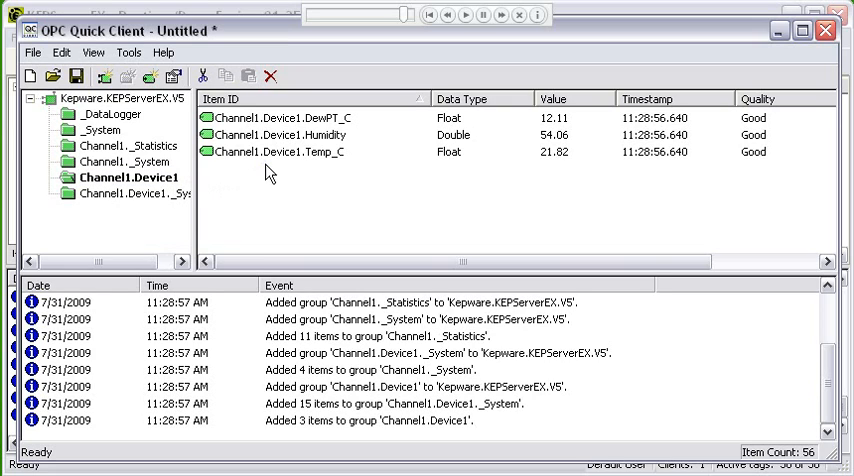